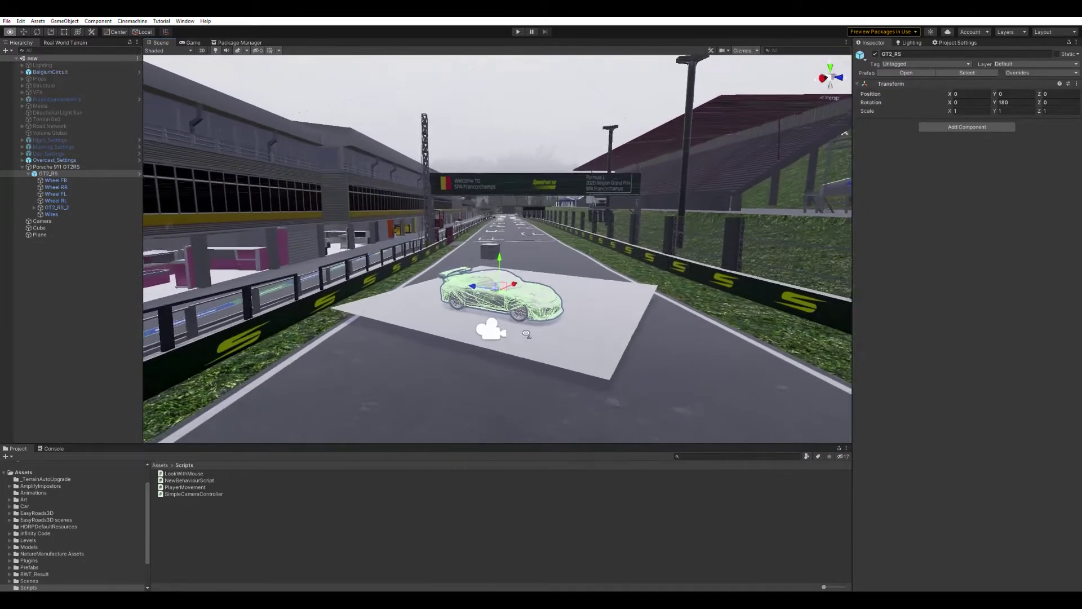
# Delete the cube standing behind the car and select the Porsche 911 GT2RS parent object
pyautogui.click(481, 253)
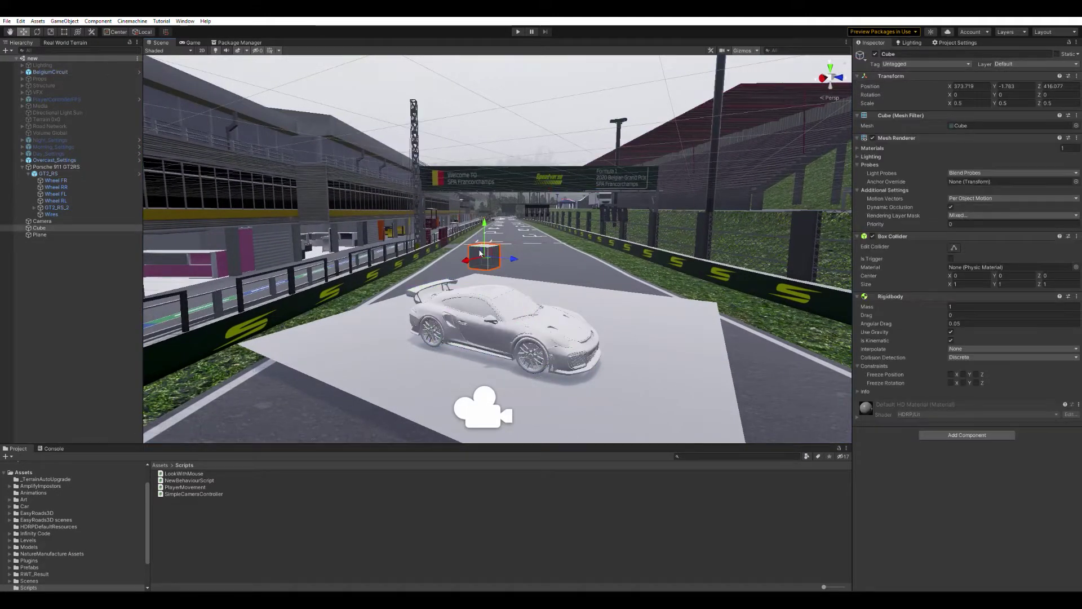
pyautogui.press('Delete')
pyautogui.click(513, 311)
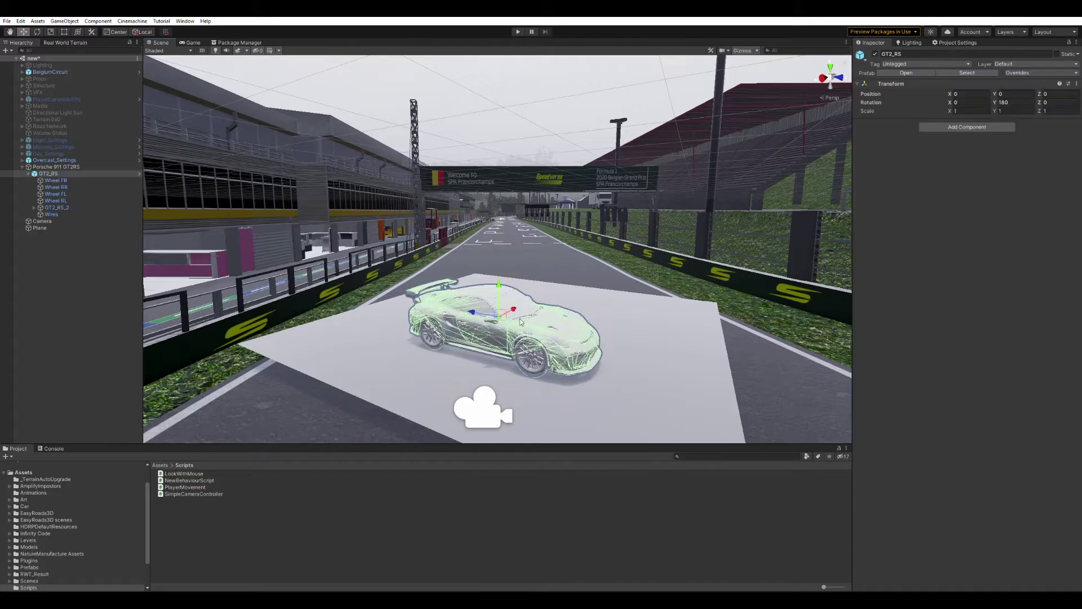
pyautogui.click(78, 166)
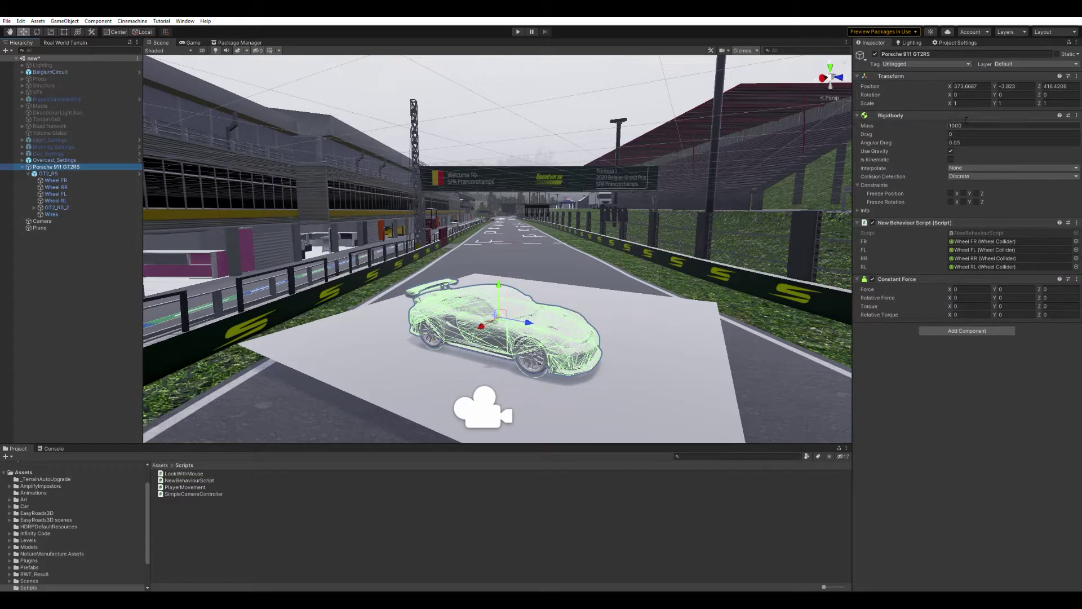
# Select all four wheel objects and examine their Wheel Collider radius against the car's wheels up close
pyautogui.moveTo(558, 299)
pyautogui.mouseDown(button='right')
pyautogui.moveTo(568, 318)
pyautogui.moveTo(556, 282)
pyautogui.mouseUp(button='right')
pyautogui.press('w')
pyautogui.moveTo(558, 281); pyautogui.dragTo(503, 201, button='middle')
pyautogui.moveTo(503, 202); pyautogui.dragTo(548, 288, button='right')
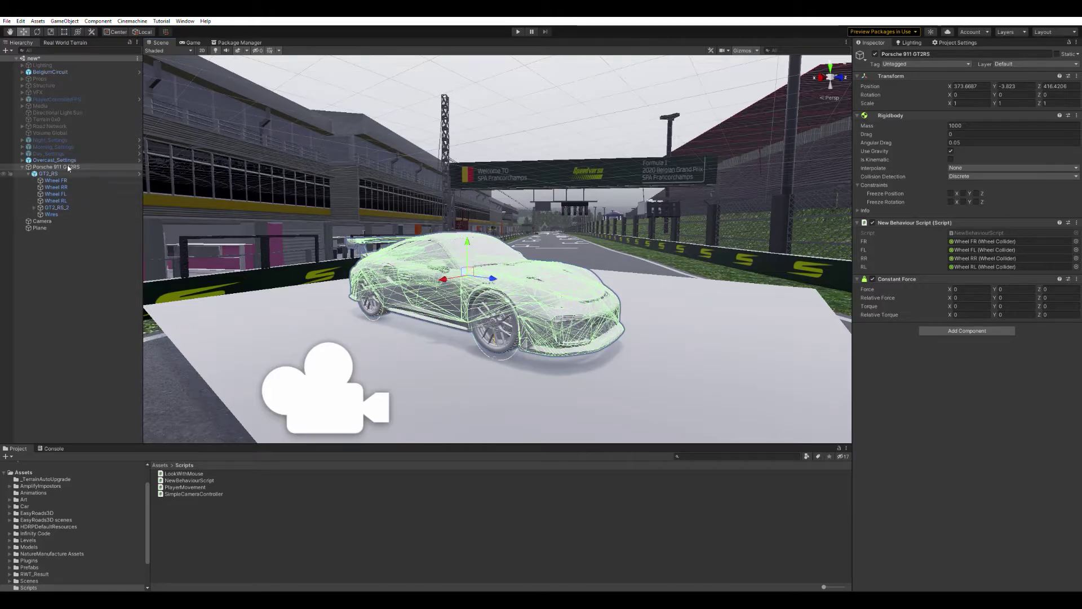
pyautogui.click(55, 180)
pyautogui.keyDown('shift'); pyautogui.click(56, 201); pyautogui.keyUp('shift')
pyautogui.press('w')
pyautogui.moveTo(522, 268)
pyautogui.mouseDown(button='right')
pyautogui.moveTo(462, 275)
pyautogui.moveTo(522, 281)
pyautogui.mouseUp(button='right')
pyautogui.moveTo(875, 132); pyautogui.dragTo(914, 137)
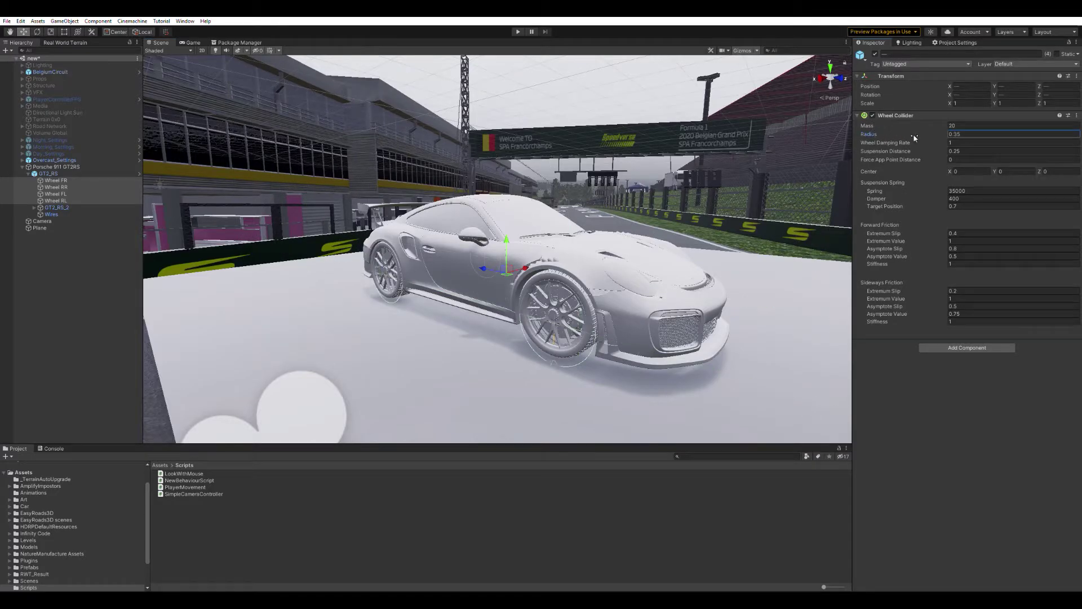
pyautogui.moveTo(620, 237); pyautogui.dragTo(621, 236, button='right')
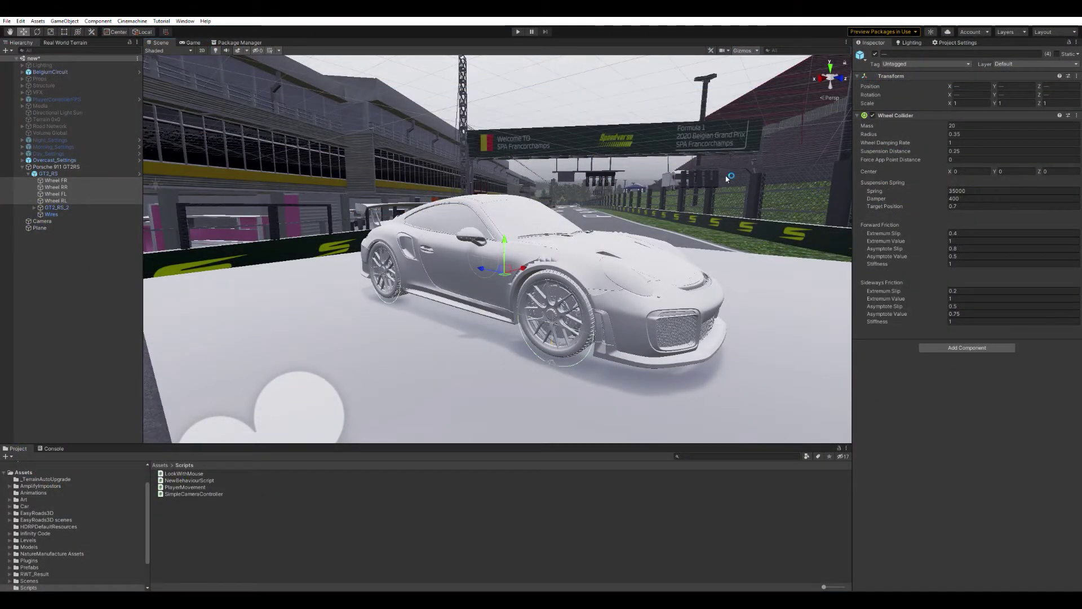
pyautogui.moveTo(508, 280); pyautogui.dragTo(515, 274, button='right')
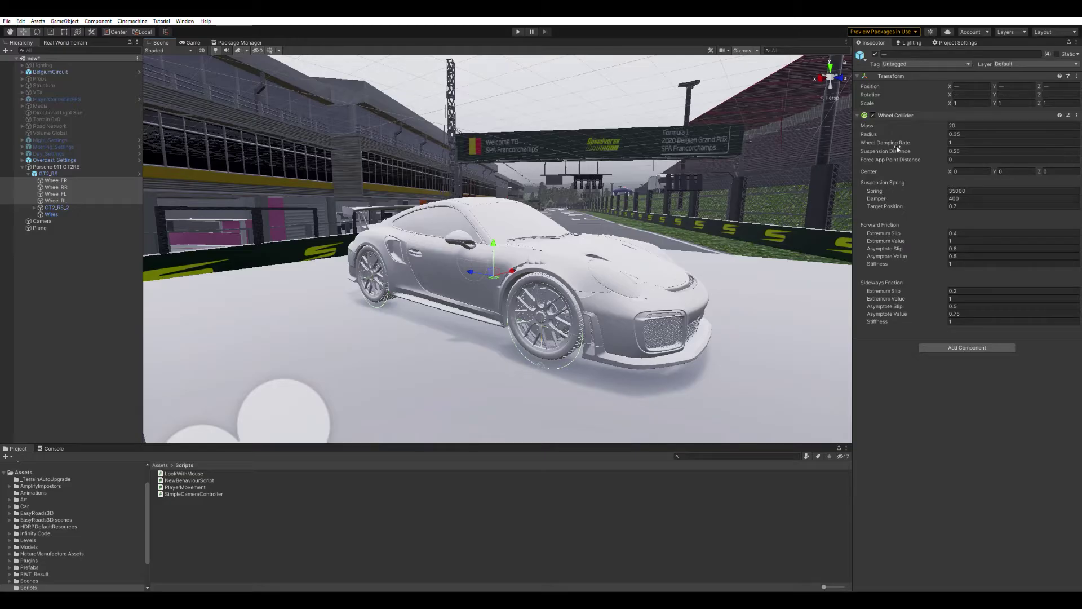
# Review the suspension distance and set the suspension spring's target position to 0.74 on all four wheel colliders
pyautogui.moveTo(897, 148)
pyautogui.mouseDown()
pyautogui.moveTo(914, 150)
pyautogui.moveTo(900, 154)
pyautogui.mouseUp()
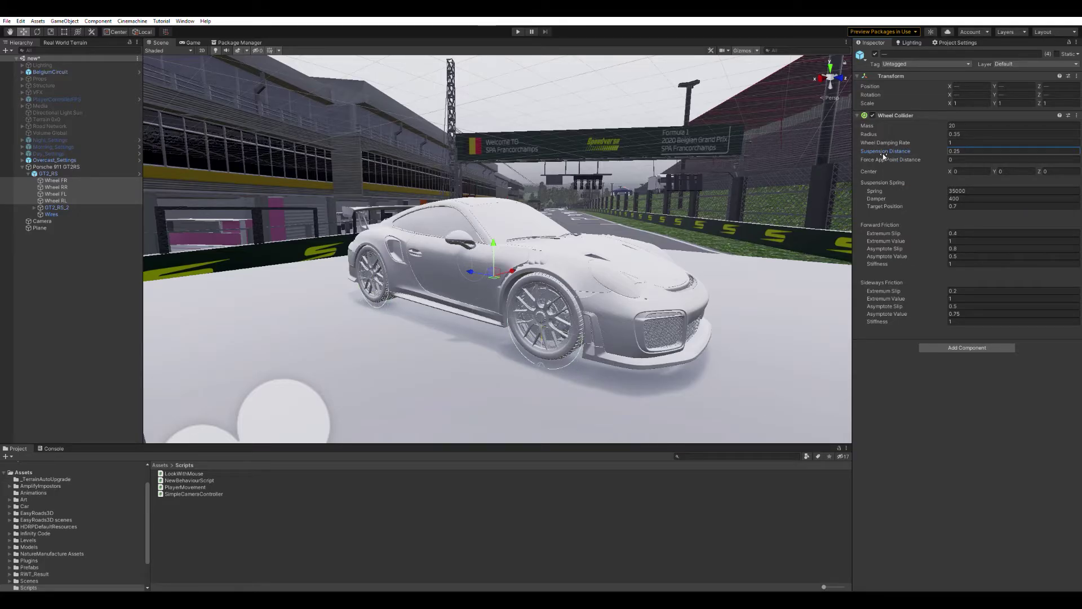
pyautogui.click(887, 205)
pyautogui.moveTo(888, 203); pyautogui.dragTo(895, 199)
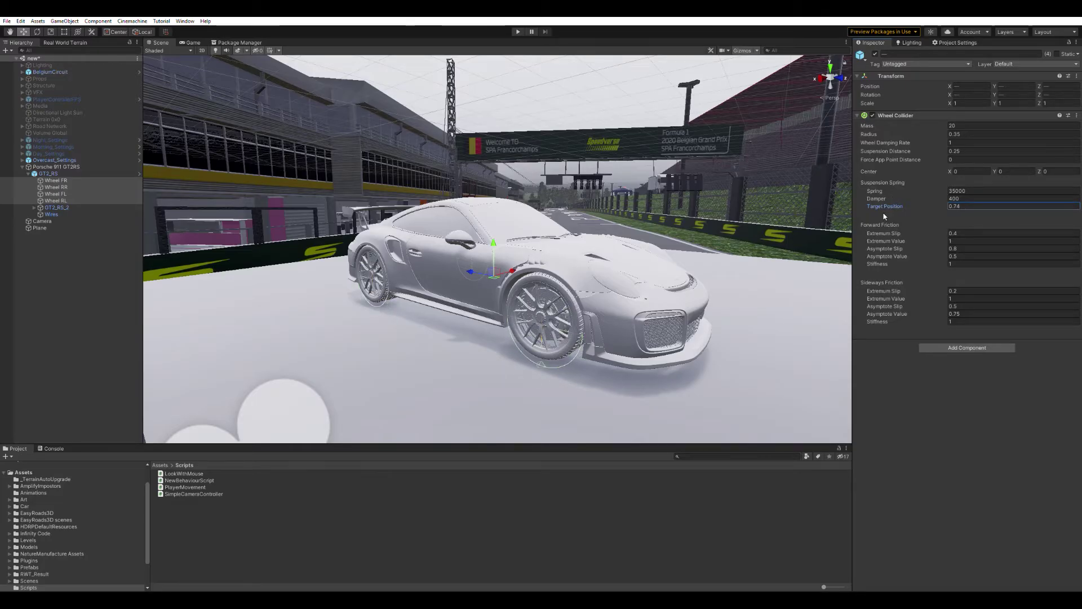
pyautogui.moveTo(868, 230); pyautogui.dragTo(856, 232)
# Run the scene with the Porsche 911 GT2RS selected, clearing the console log and hiding the scene gizmos
pyautogui.click(81, 167)
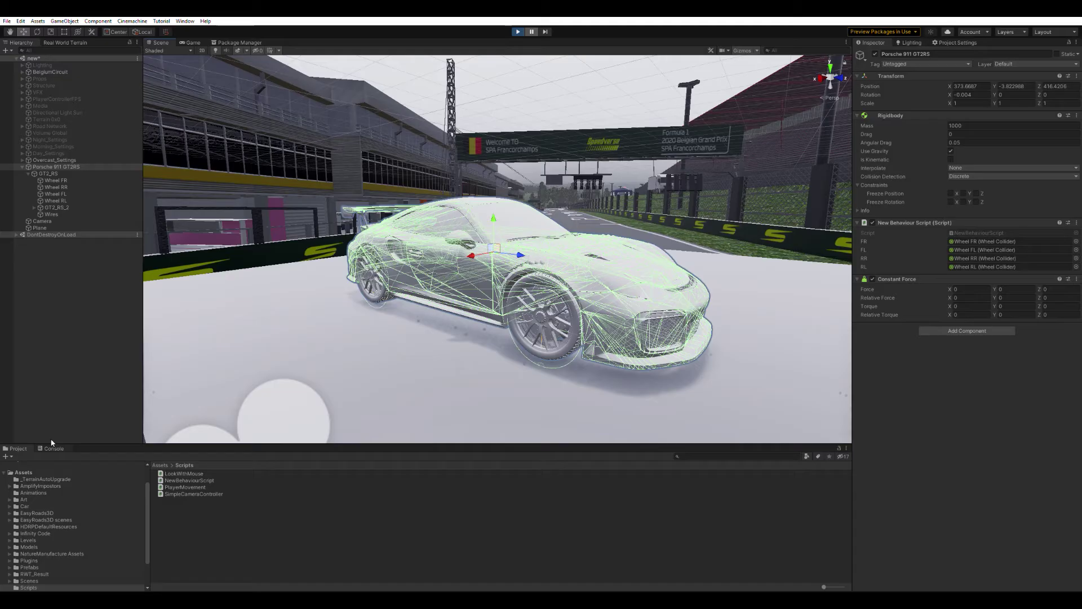
pyautogui.click(52, 448)
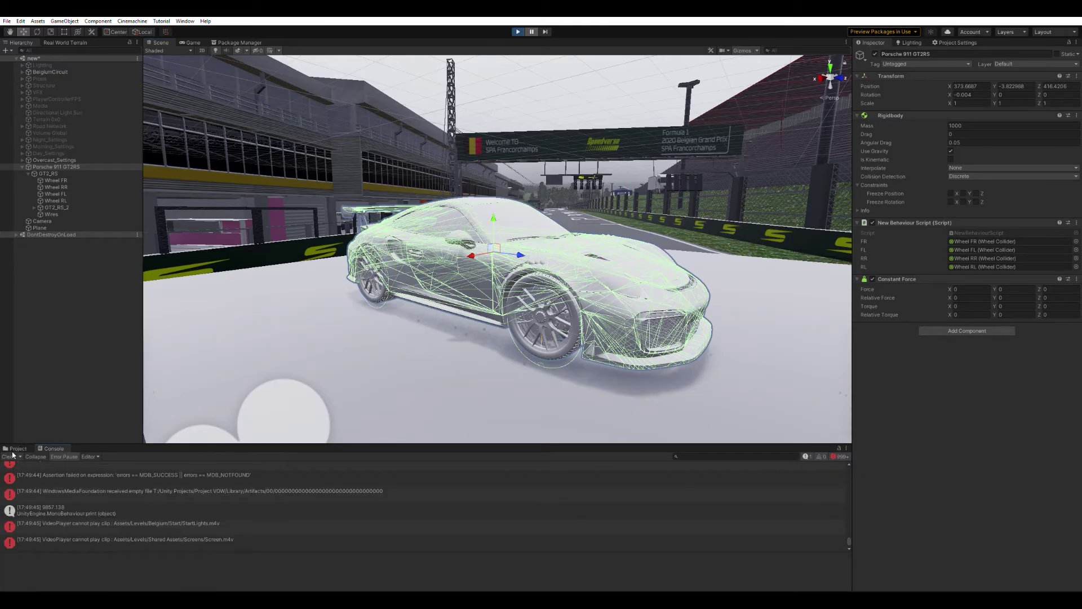
pyautogui.click(8, 456)
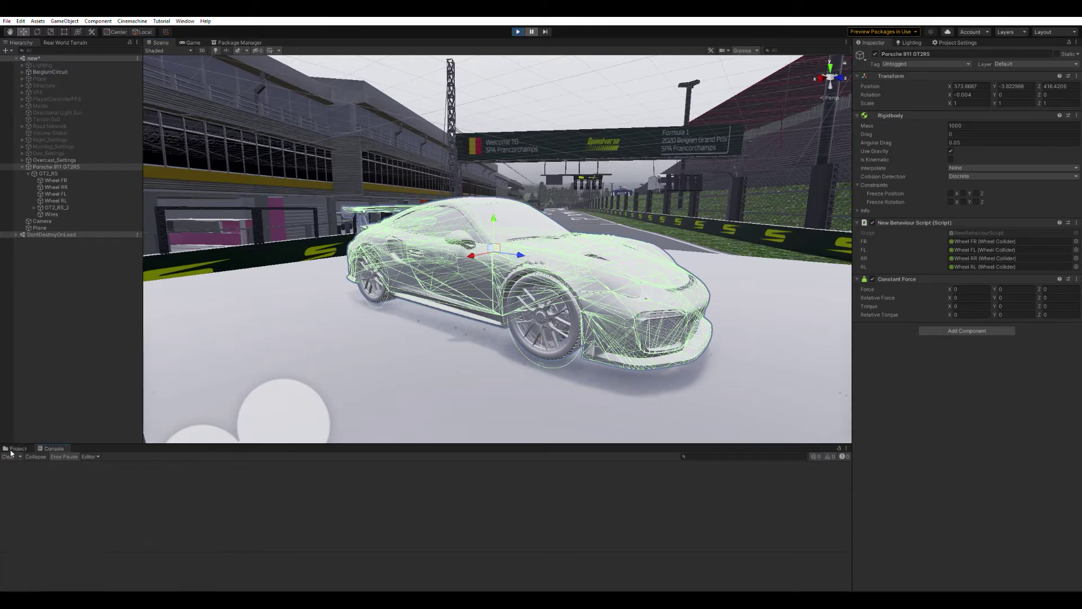
pyautogui.click(743, 50)
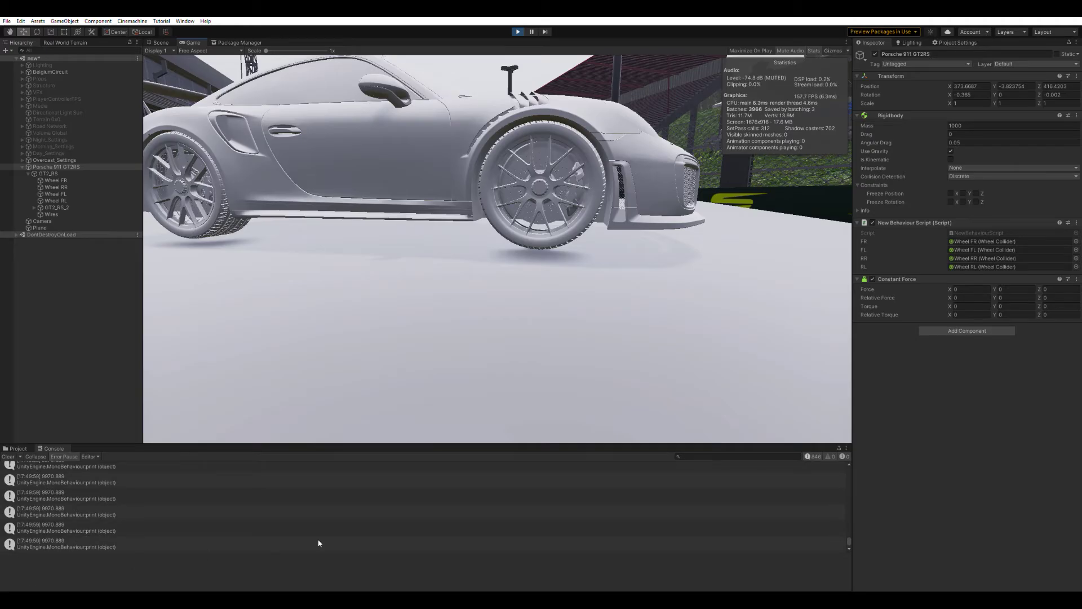
# Test the suspension load by varying the car's constant Y force, including a magnitude of 5000, and stop the running scene
pyautogui.moveTo(998, 282); pyautogui.dragTo(1031, 551)
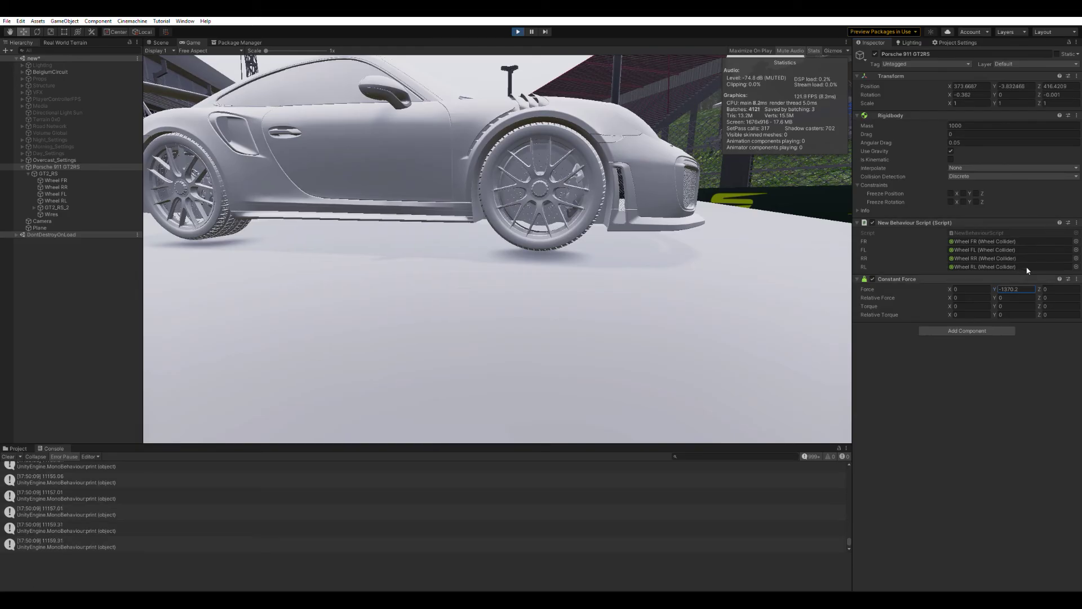
pyautogui.write('5000')
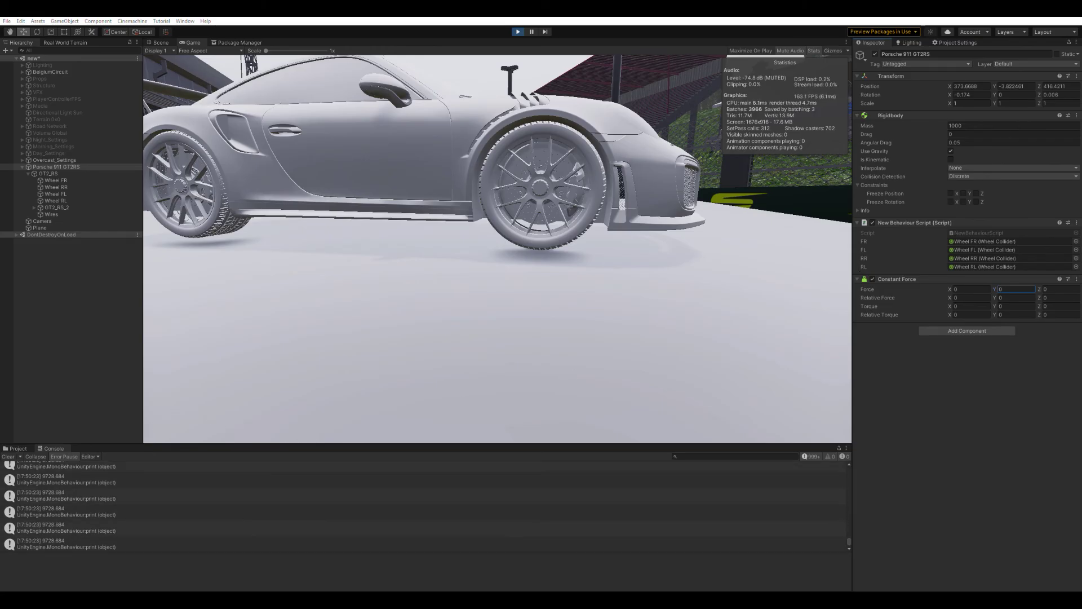
pyautogui.click(518, 32)
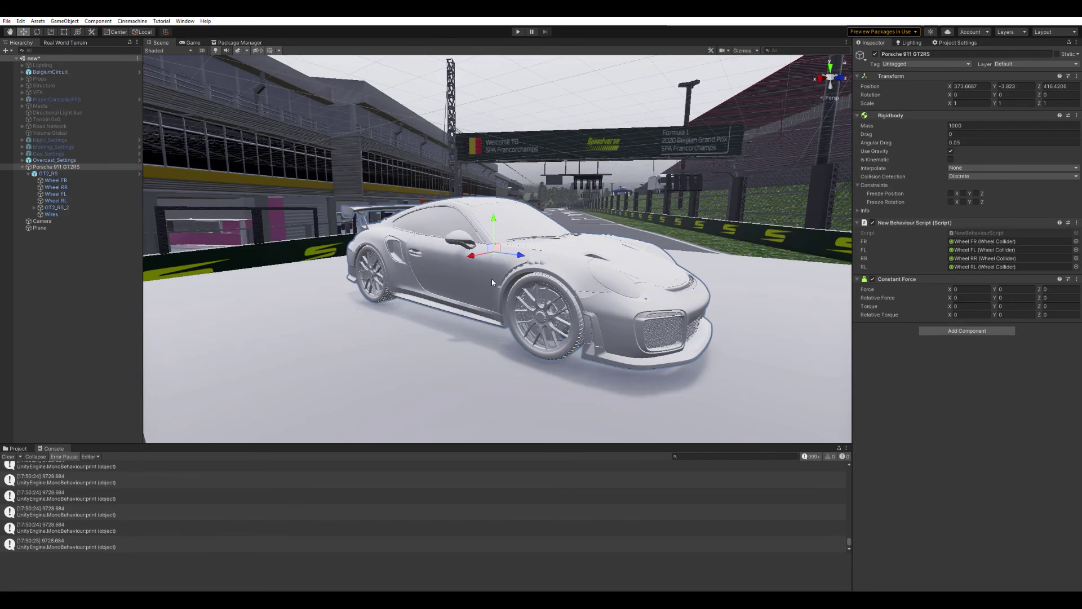
# Clear the selection and examine the circuit and its surroundings from above, away from the car
pyautogui.press('e')
pyautogui.moveTo(491, 282); pyautogui.dragTo(527, 274, button='right')
pyautogui.click(615, 119)
pyautogui.moveTo(614, 119); pyautogui.dragTo(455, 145, button='right')
pyautogui.moveTo(478, 257); pyautogui.dragTo(483, 262, button='right')
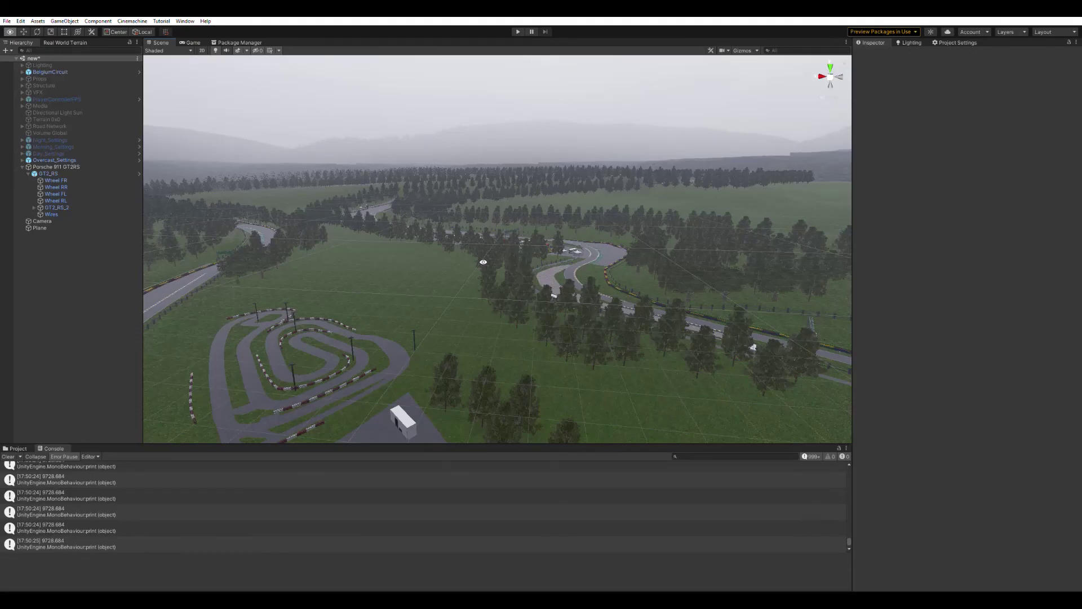